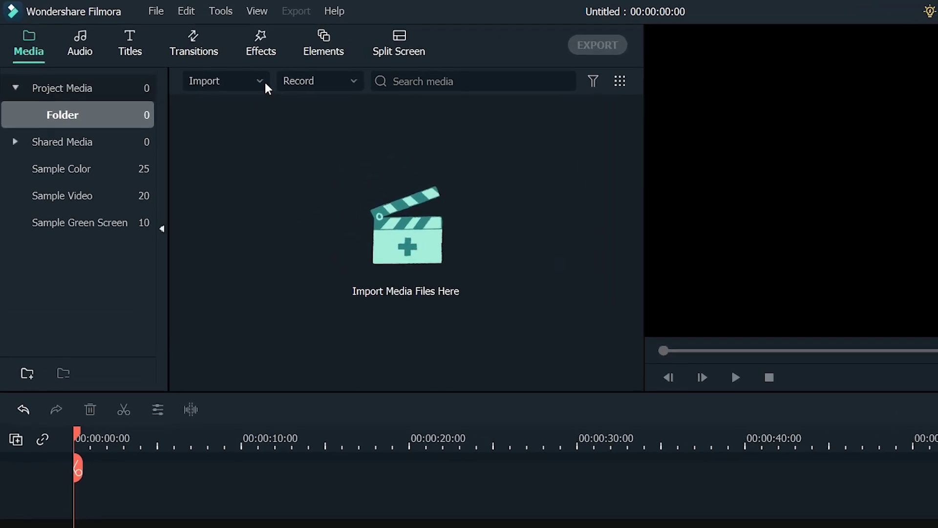
- Import the Playing Game video file into the project media
{"action": "left_click", "coordinate": [265, 82]}
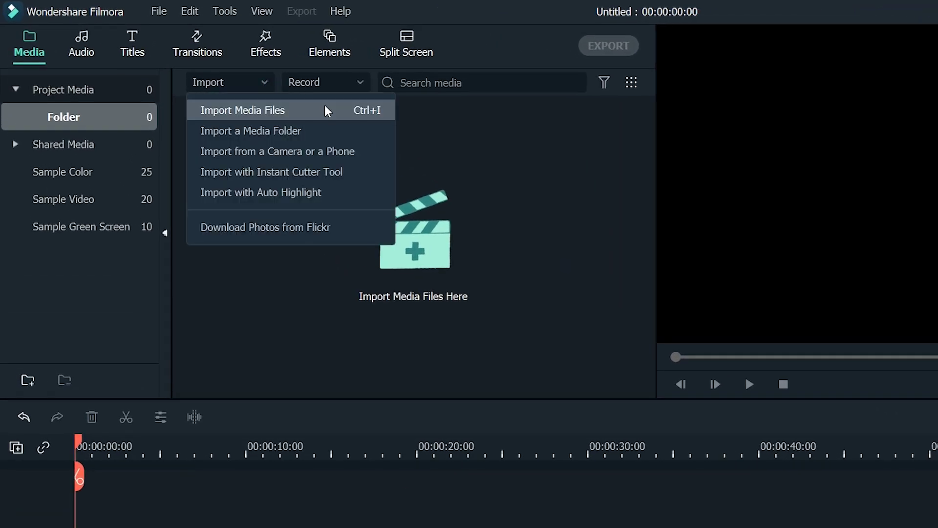
{"action": "left_click", "coordinate": [326, 108]}
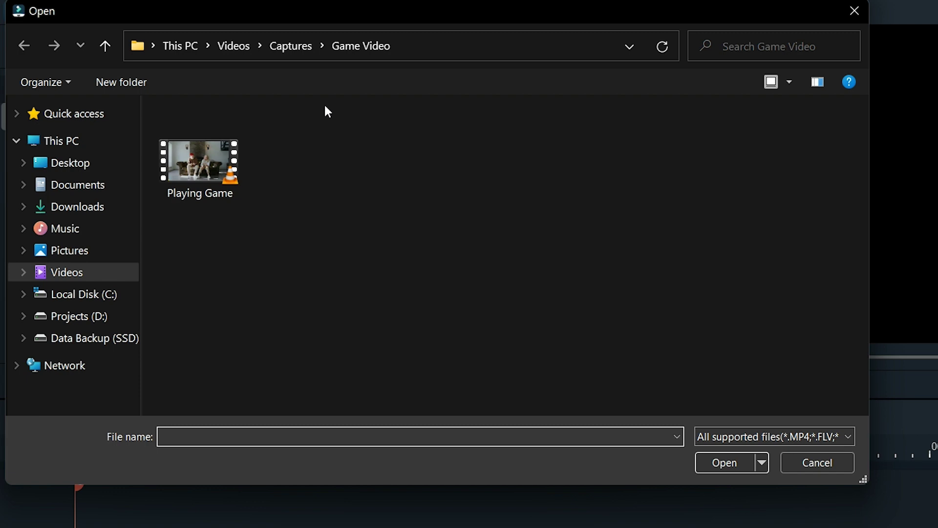
{"action": "left_click", "coordinate": [239, 152]}
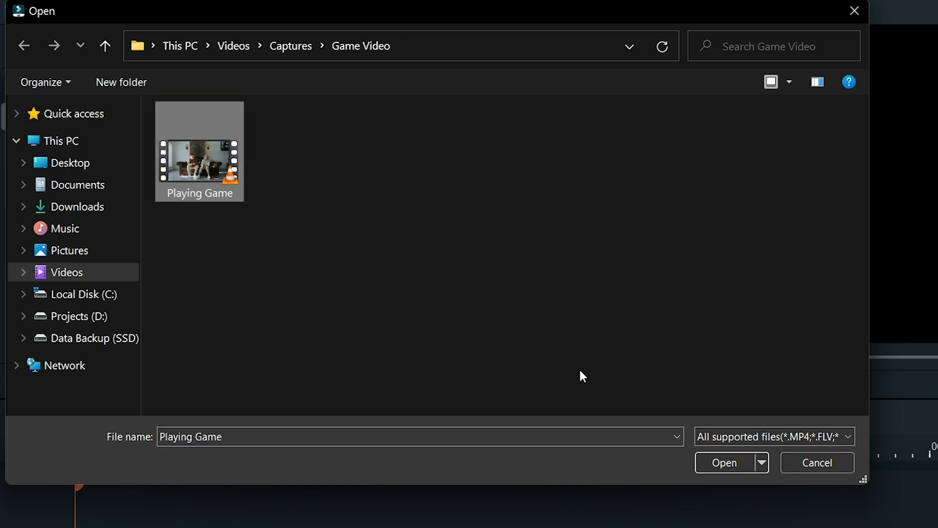
{"action": "left_click", "coordinate": [729, 462]}
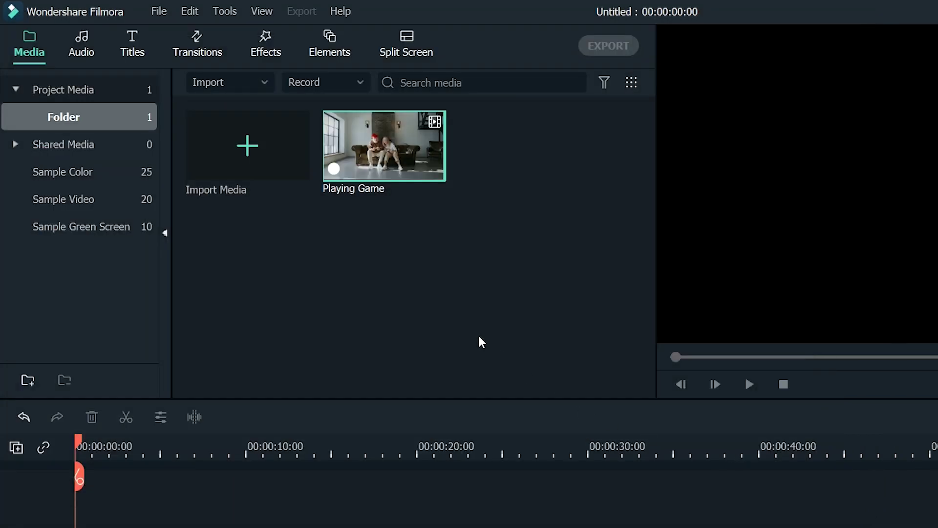
- Place Playing Game on the video track and match the project to 3840 x 2160 25fps
{"action": "left_click_drag", "start_coordinate": [399, 158], "coordinate": [23, 415]}
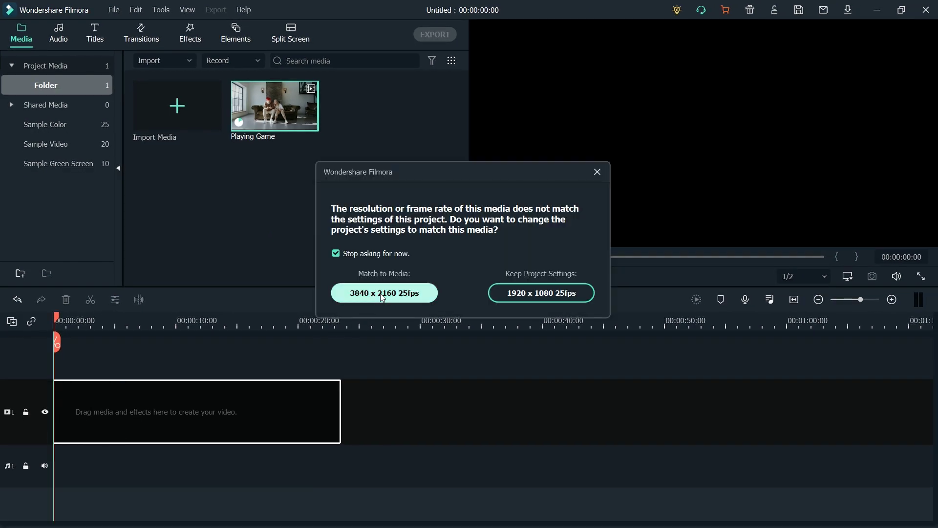
{"action": "left_click", "coordinate": [384, 293]}
{"action": "left_click", "coordinate": [795, 299]}
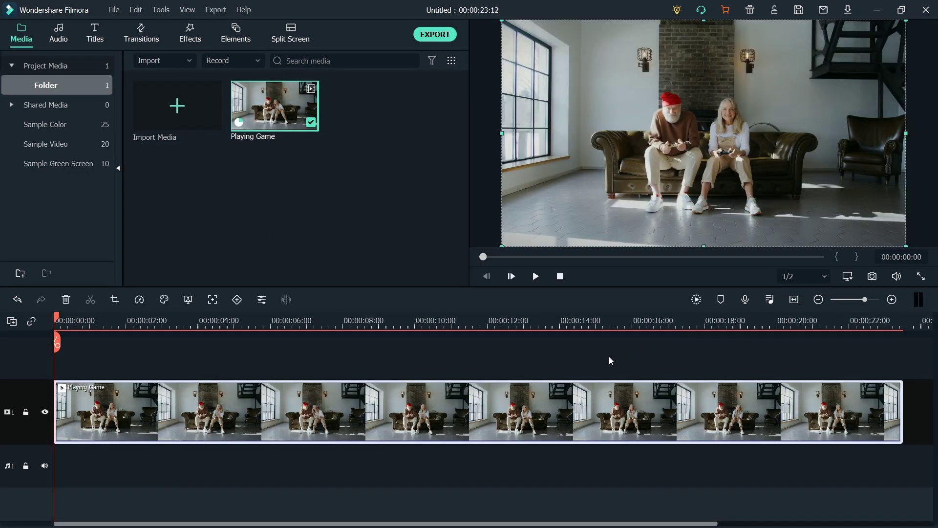
- Mirror the Playing Game clip horizontally in its Transform settings
{"action": "double_click", "coordinate": [503, 394]}
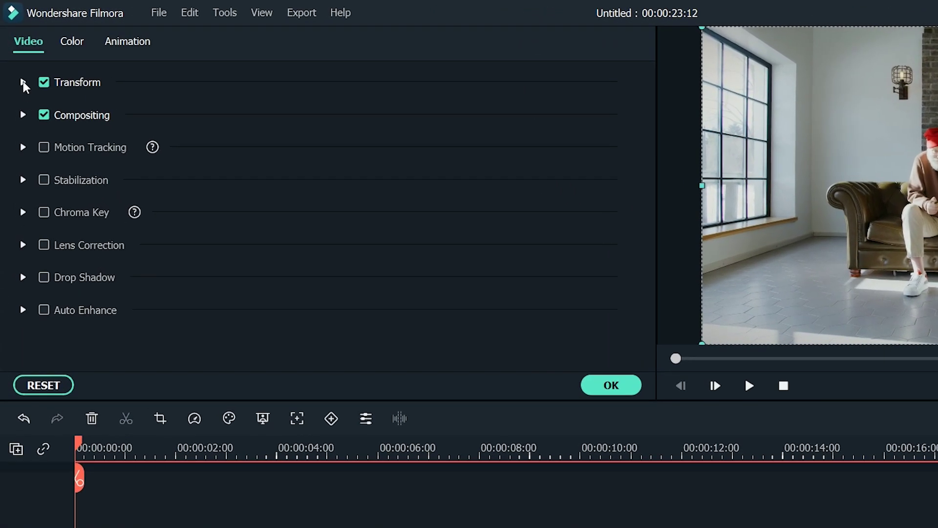
{"action": "left_click", "coordinate": [17, 60]}
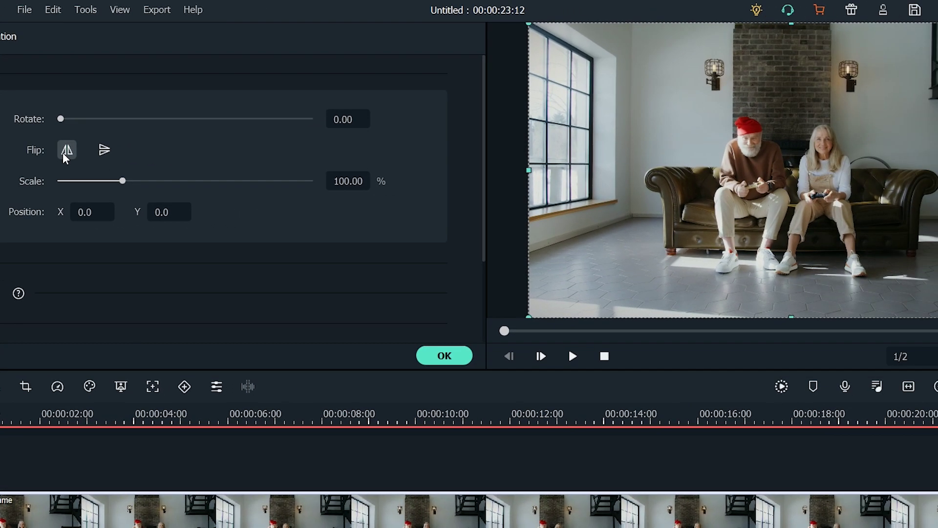
{"action": "left_click", "coordinate": [99, 157]}
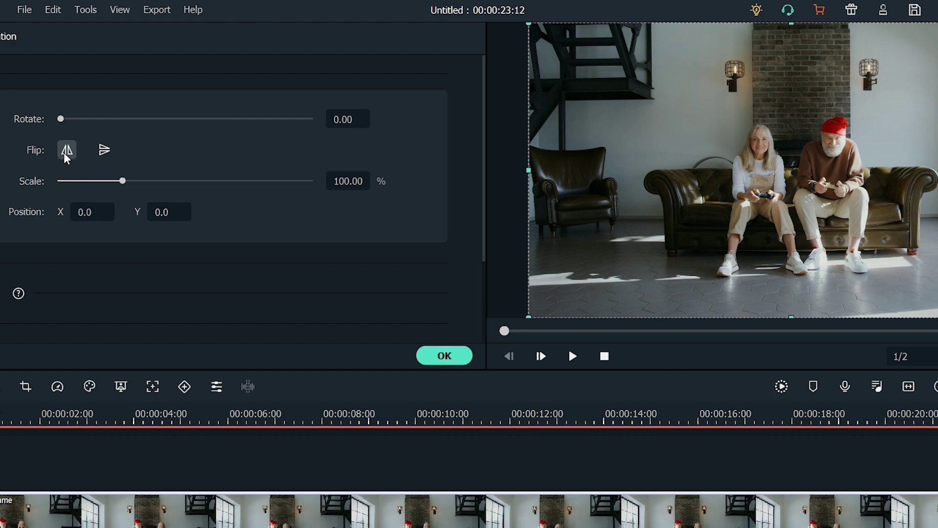
{"action": "left_click", "coordinate": [102, 154]}
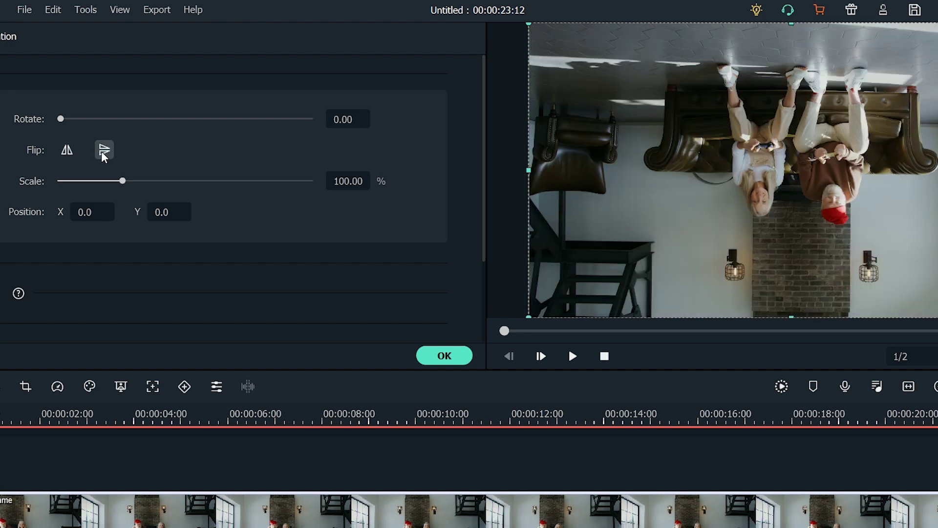
{"action": "left_click", "coordinate": [103, 153]}
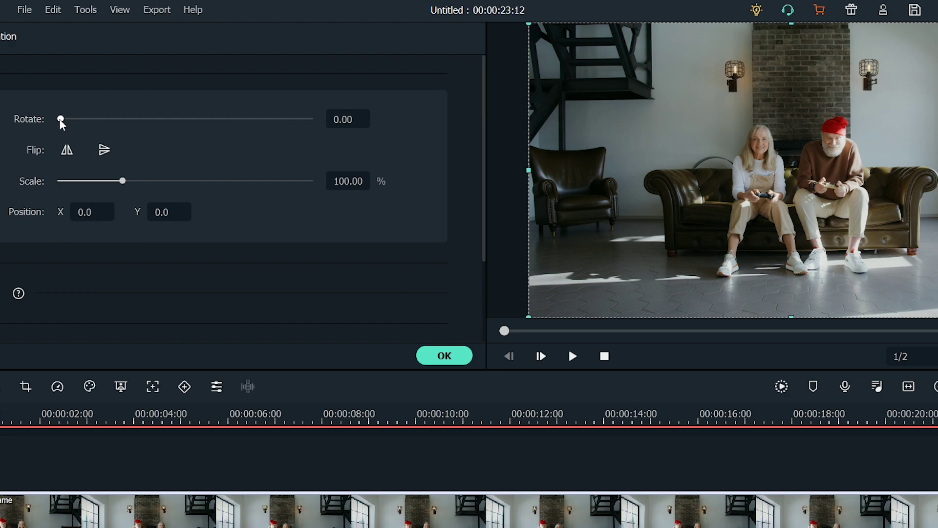
- Set the clip's rotation to 337.07° and scale to 166.88%, apply, and play it back
{"action": "left_click_drag", "start_coordinate": [61, 120], "coordinate": [323, 122]}
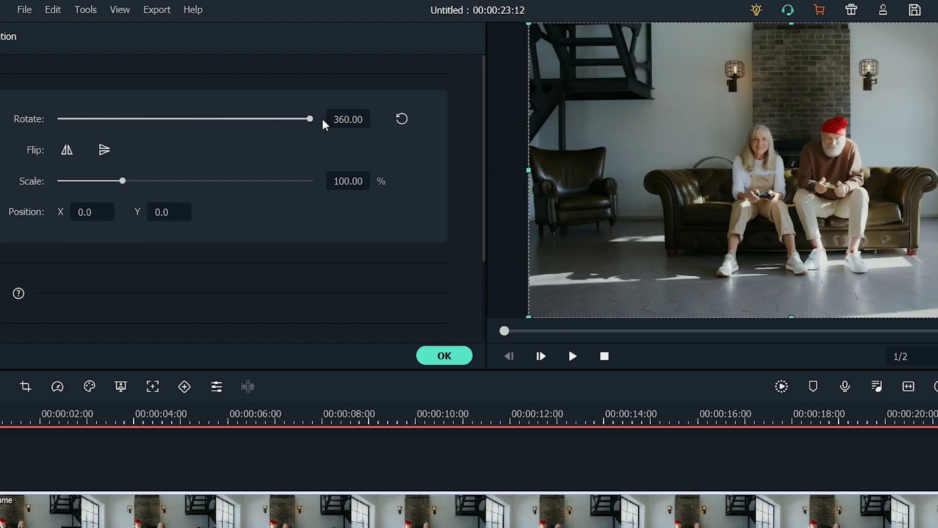
{"action": "mouse_move", "coordinate": [130, 181]}
{"action": "left_mouse_down"}
{"action": "mouse_move", "coordinate": [153, 183]}
{"action": "mouse_move", "coordinate": [100, 182]}
{"action": "mouse_move", "coordinate": [143, 183]}
{"action": "left_mouse_up"}
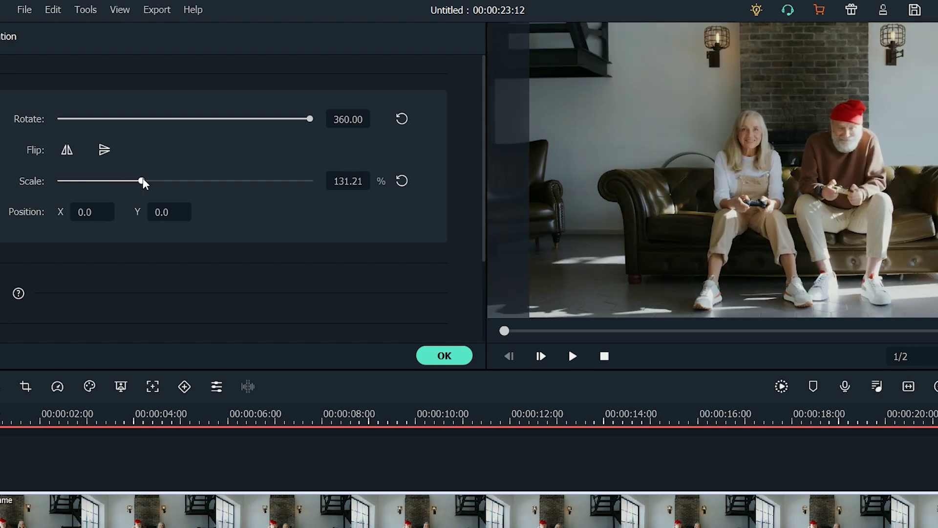
{"action": "left_click_drag", "start_coordinate": [310, 119], "coordinate": [293, 119]}
{"action": "left_click_drag", "start_coordinate": [141, 181], "coordinate": [164, 182]}
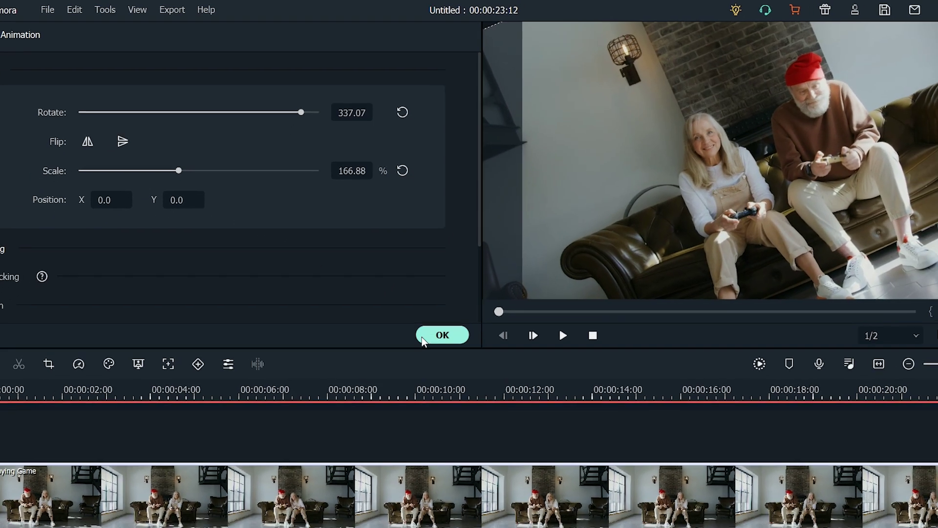
{"action": "left_click", "coordinate": [423, 335]}
{"action": "key", "text": "space"}
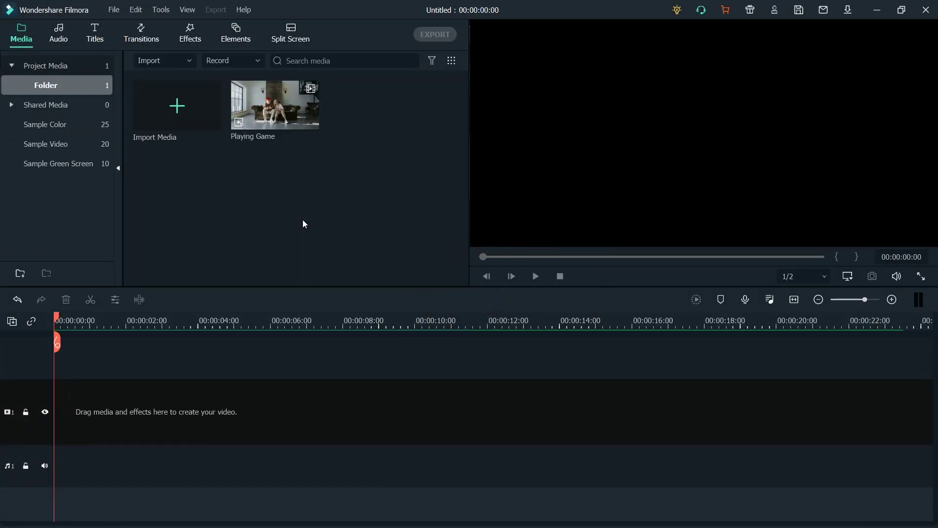
- Put Playing Game back on video track 1 and open its Add Animation Customize keyframe settings
{"action": "left_click_drag", "start_coordinate": [274, 105], "coordinate": [49, 409]}
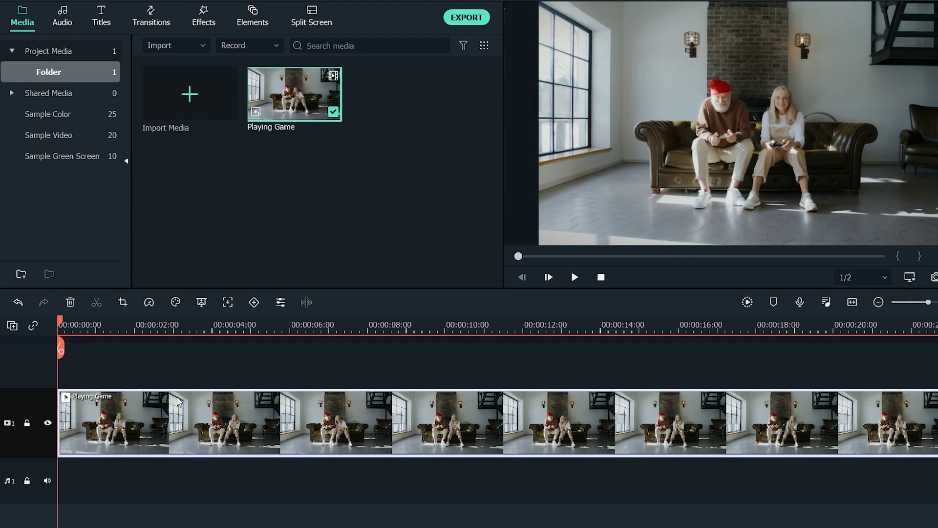
{"action": "right_click", "coordinate": [167, 387]}
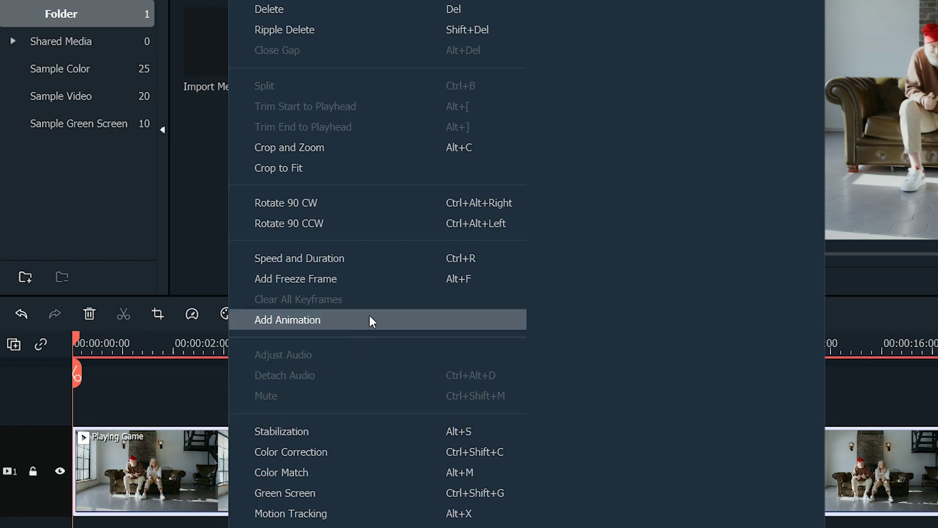
{"action": "left_click", "coordinate": [215, 447]}
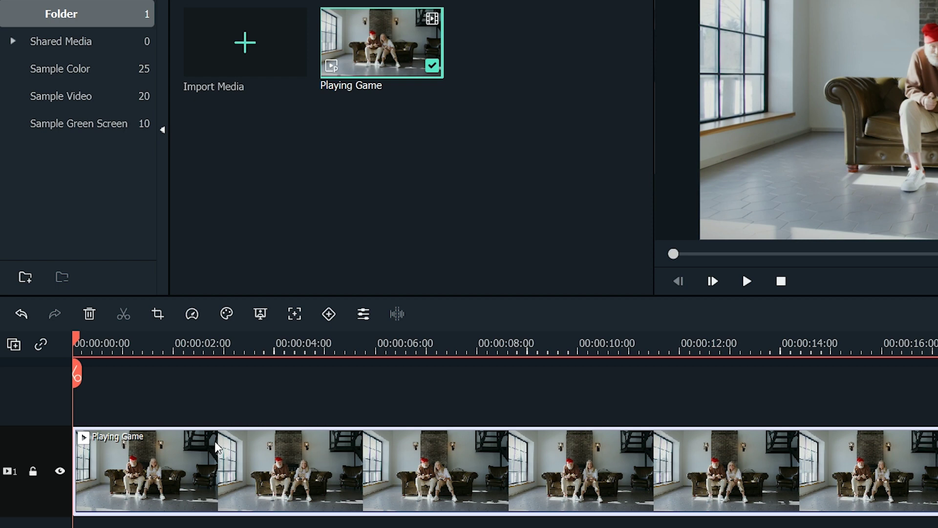
{"action": "left_click", "coordinate": [323, 317]}
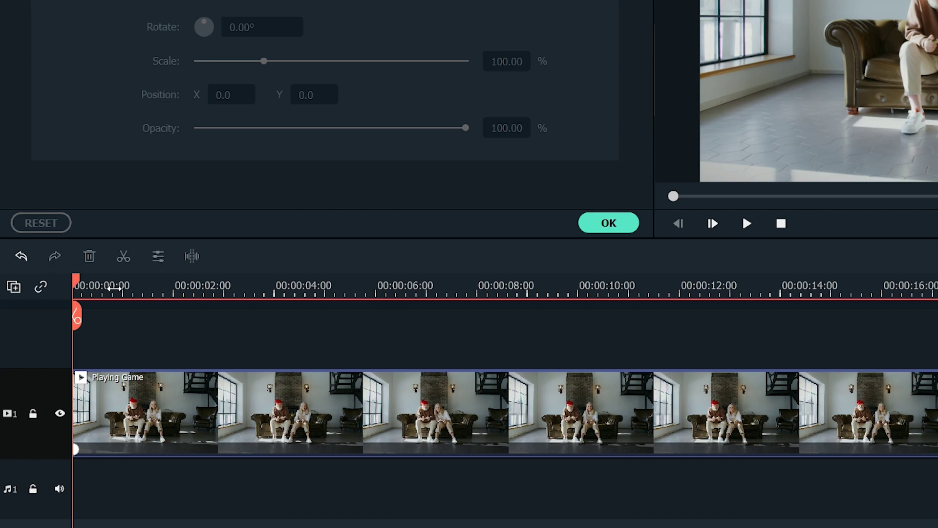
- Move the playhead to about 13 seconds (00:00:13:01)
{"action": "left_click", "coordinate": [202, 287]}
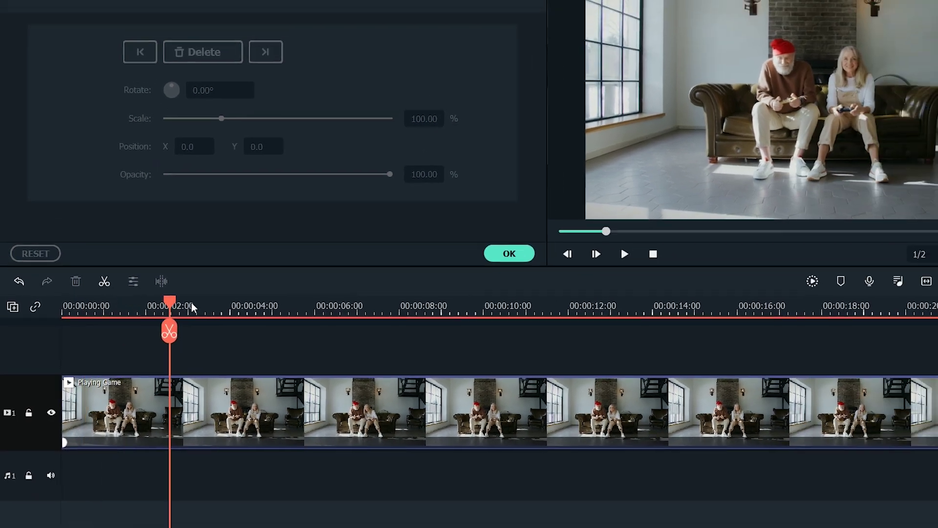
{"action": "left_click_drag", "start_coordinate": [192, 307], "coordinate": [812, 319]}
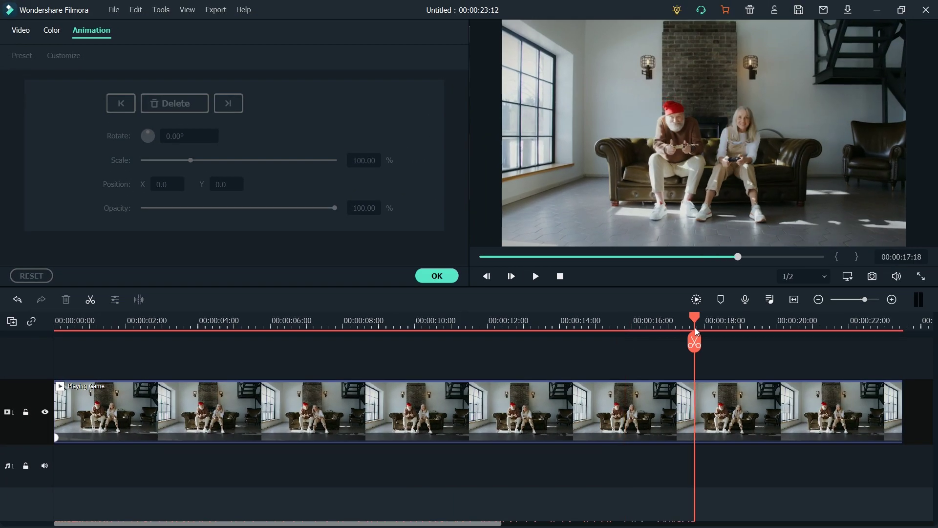
{"action": "left_click_drag", "start_coordinate": [698, 319], "coordinate": [520, 330]}
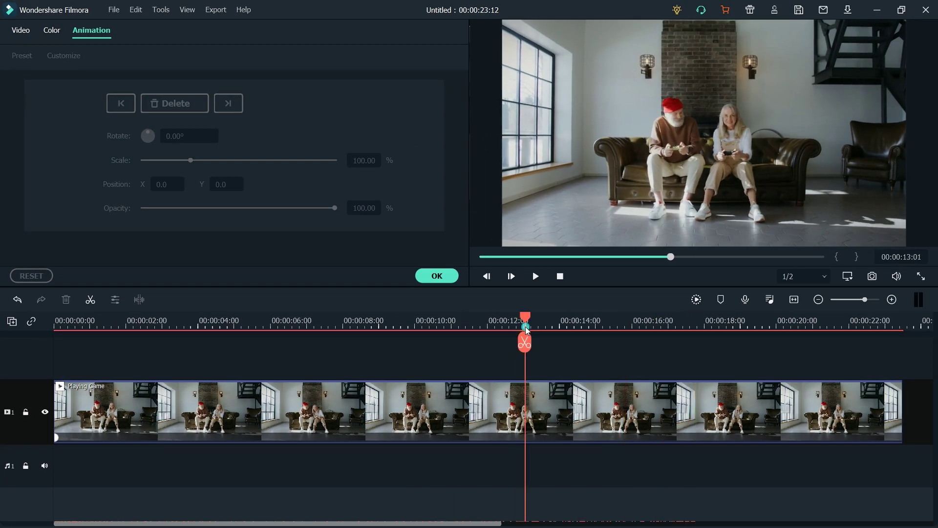
- Add a 360° rotation keyframe at the playhead and preview the full spin
{"action": "left_click", "coordinate": [443, 393]}
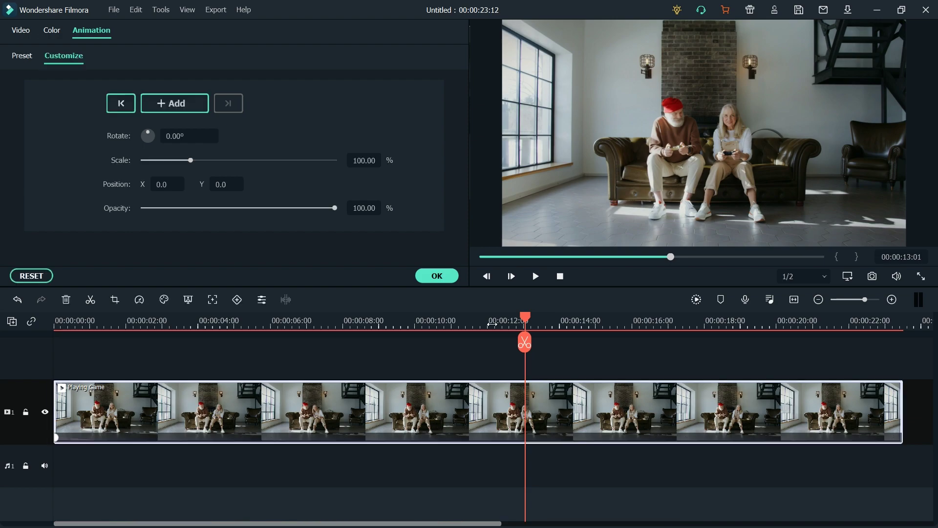
{"action": "left_click", "coordinate": [160, 137]}
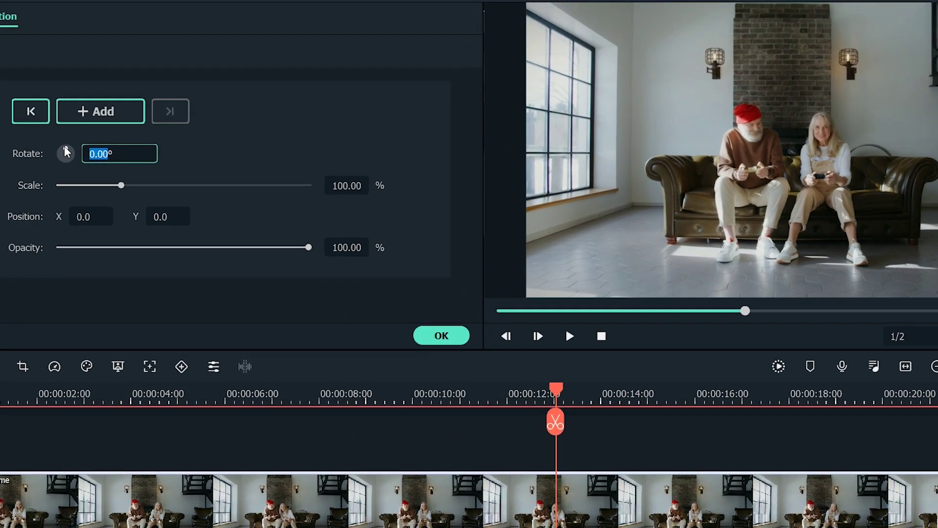
{"action": "mouse_move", "coordinate": [73, 143]}
{"action": "left_mouse_down"}
{"action": "mouse_move", "coordinate": [78, 156]}
{"action": "mouse_move", "coordinate": [54, 158]}
{"action": "mouse_move", "coordinate": [51, 144]}
{"action": "mouse_move", "coordinate": [66, 130]}
{"action": "left_mouse_up"}
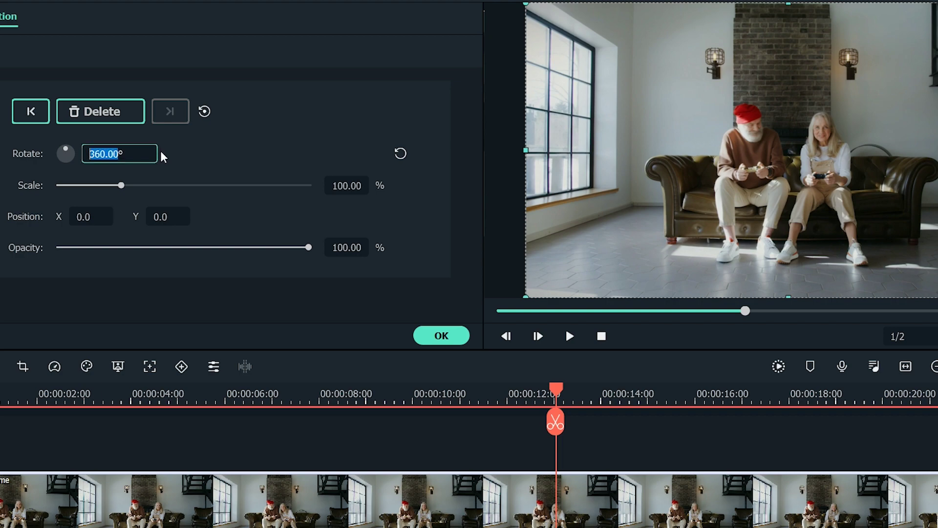
{"action": "type", "text": "360"}
{"action": "key", "text": "Return"}
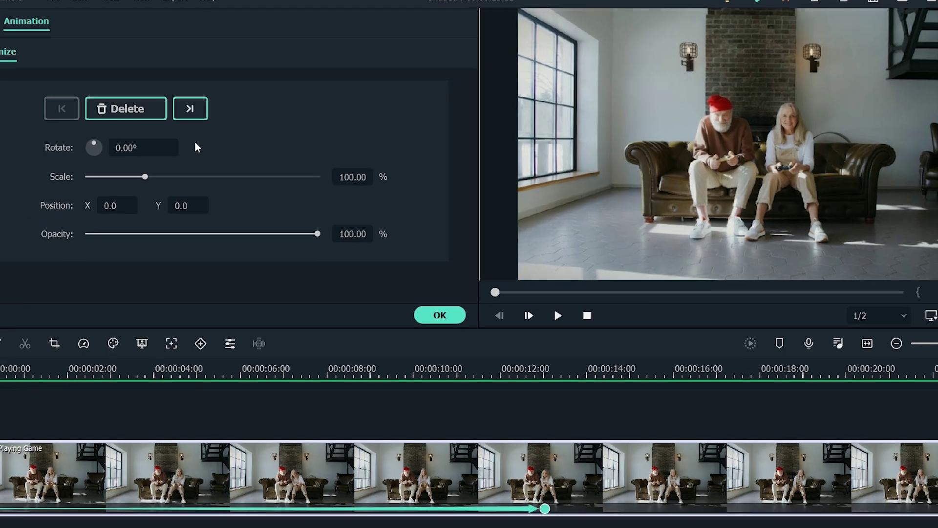
{"action": "key", "text": "space"}
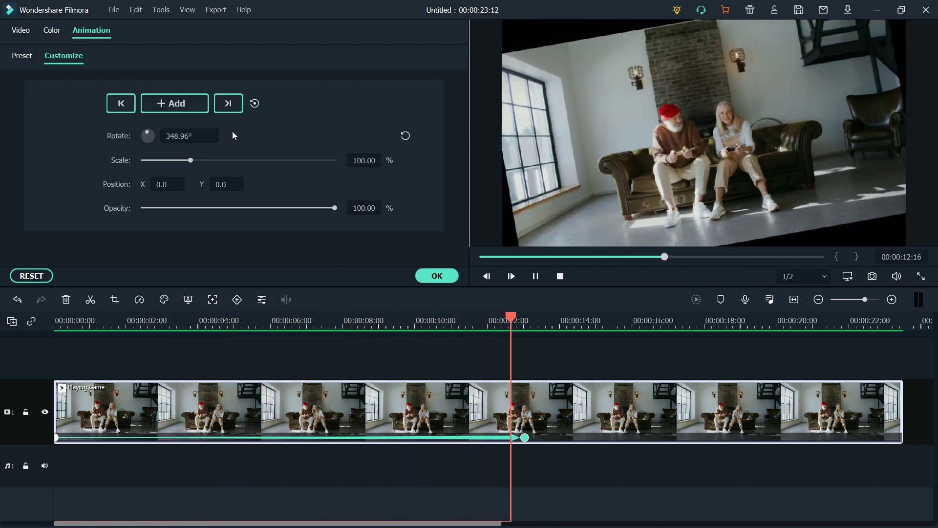
{"action": "key", "text": "space"}
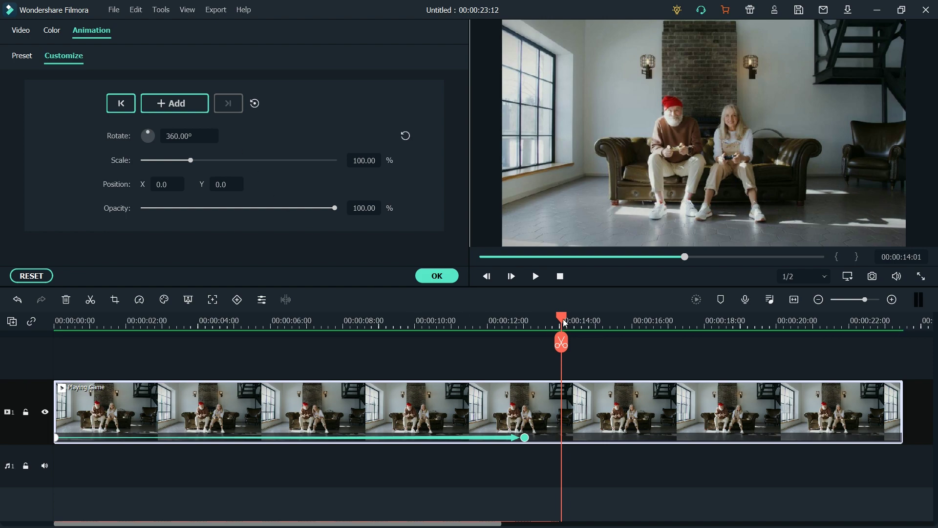
- Set Scale to 180% on the 13-second keyframe and preview the spin-and-zoom
{"action": "left_click_drag", "start_coordinate": [564, 322], "coordinate": [528, 317]}
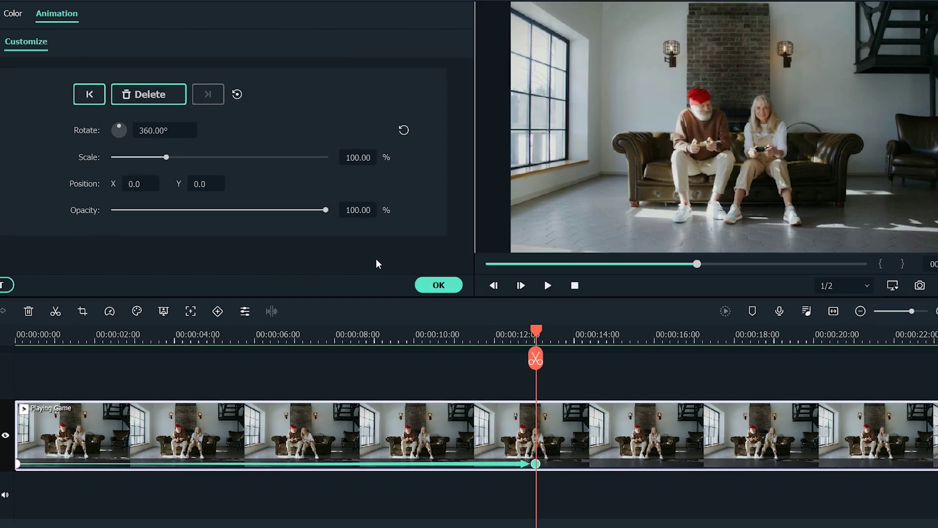
{"action": "left_click", "coordinate": [364, 161]}
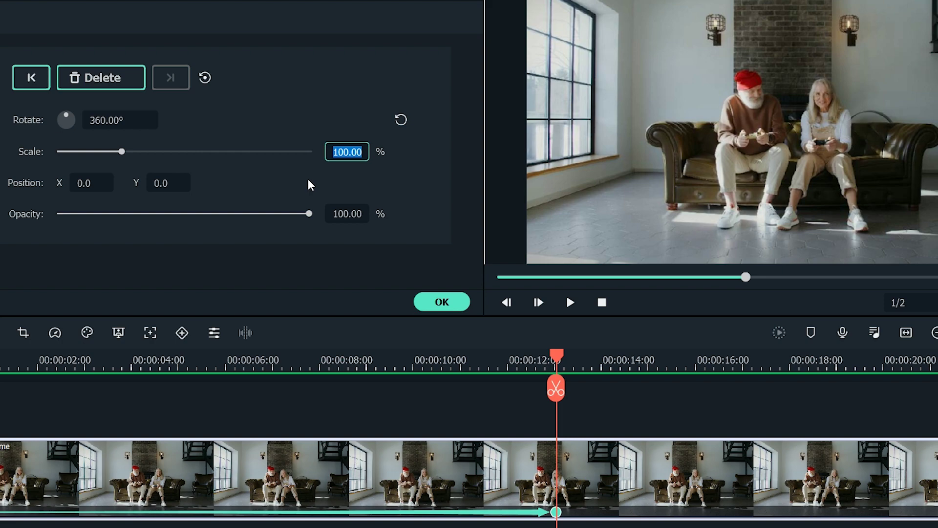
{"action": "type", "text": "100"}
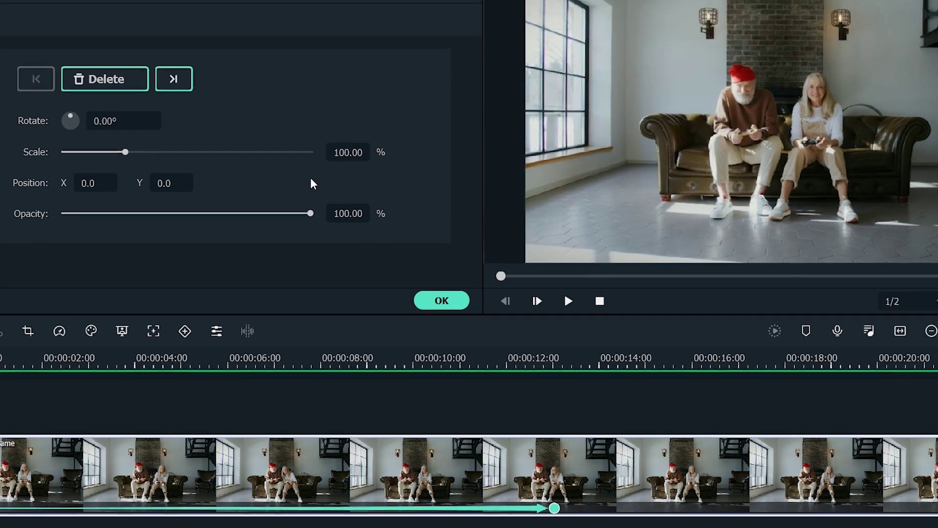
{"action": "key", "text": "space"}
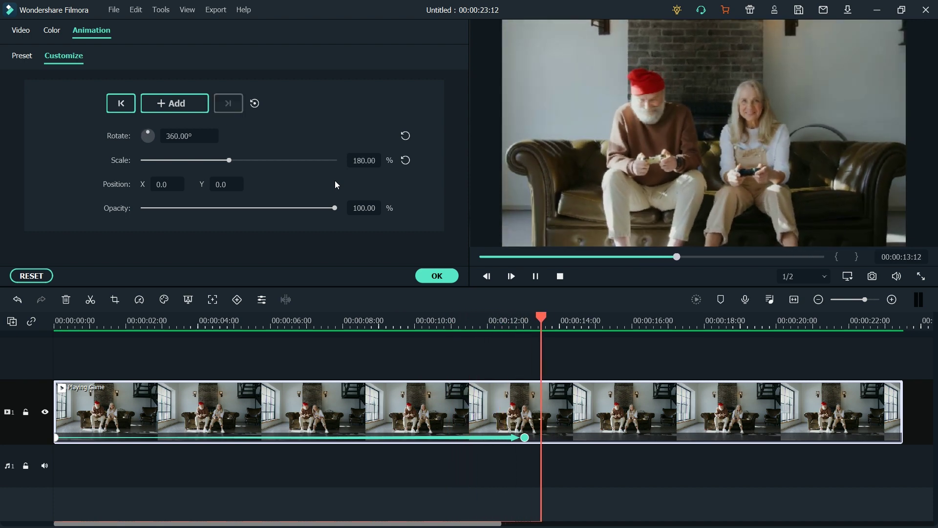
{"action": "key", "text": "space"}
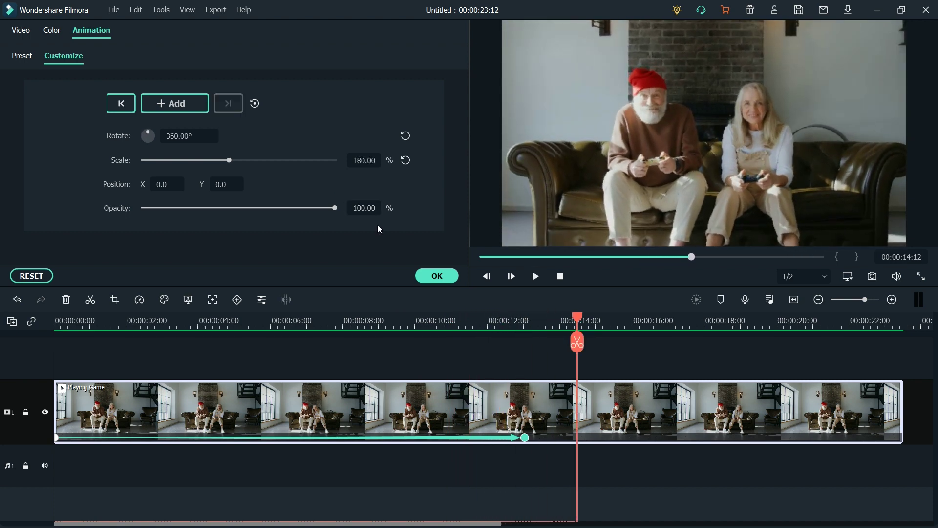
- Split the clip at about 13, 16 and 19 seconds
{"action": "left_click", "coordinate": [533, 328]}
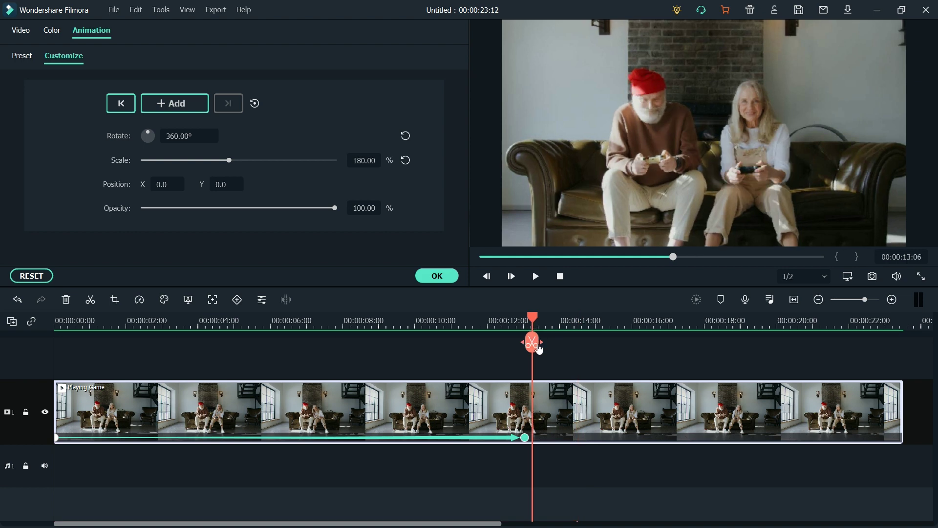
{"action": "left_click", "coordinate": [533, 343]}
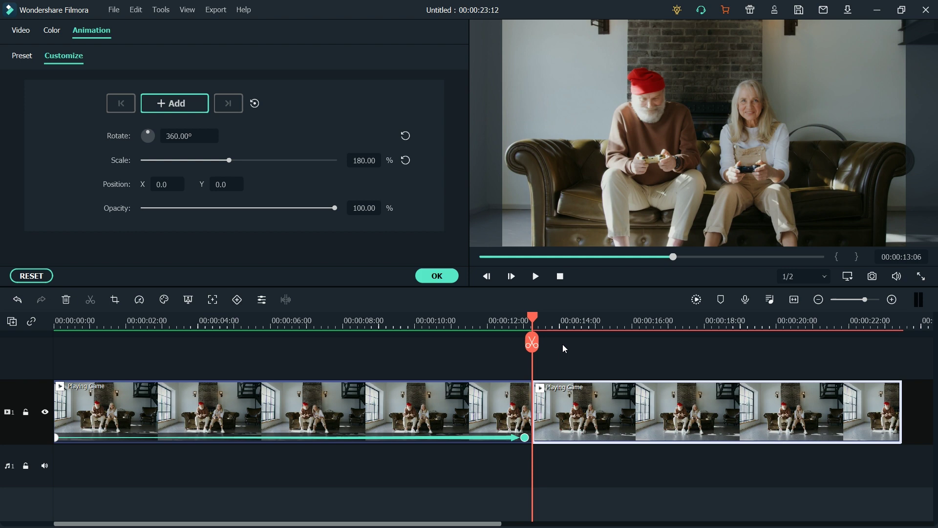
{"action": "left_click_drag", "start_coordinate": [599, 320], "coordinate": [744, 322]}
{"action": "key", "text": "ctrl+b"}
{"action": "left_click", "coordinate": [744, 343]}
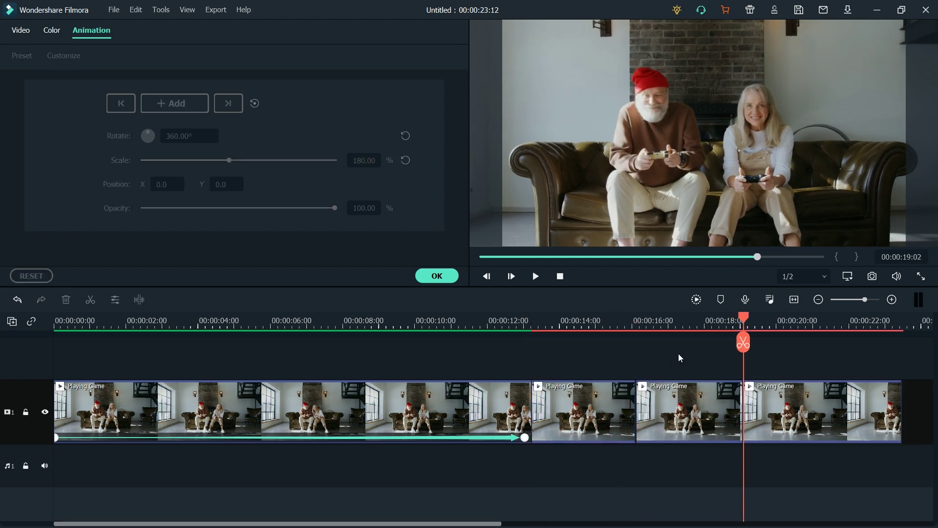
- Flip the third piece (16–19 s) horizontally in its Transform settings
{"action": "left_click", "coordinate": [674, 386]}
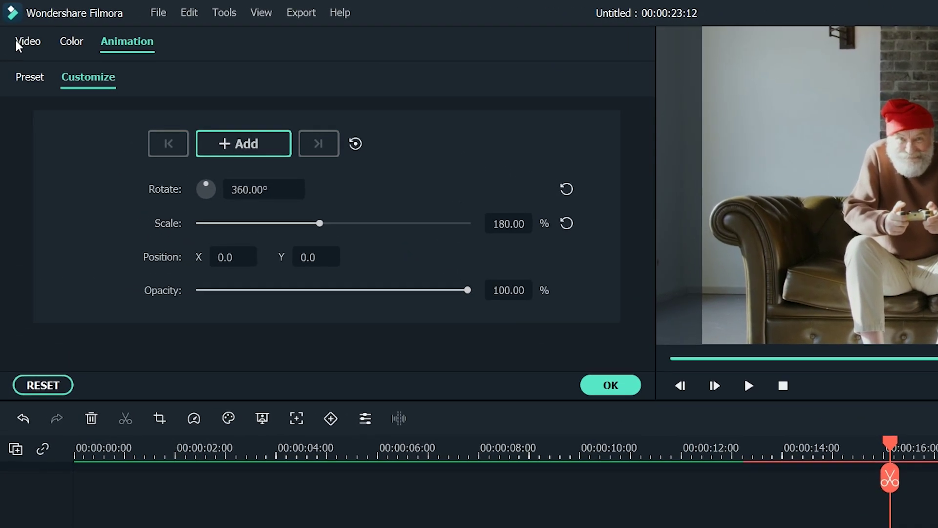
{"action": "left_click", "coordinate": [18, 46]}
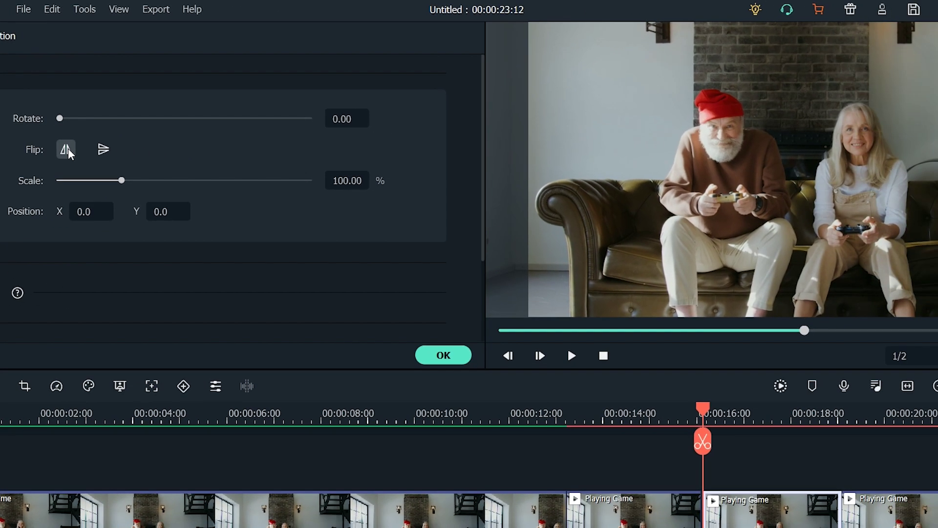
{"action": "left_click", "coordinate": [204, 163]}
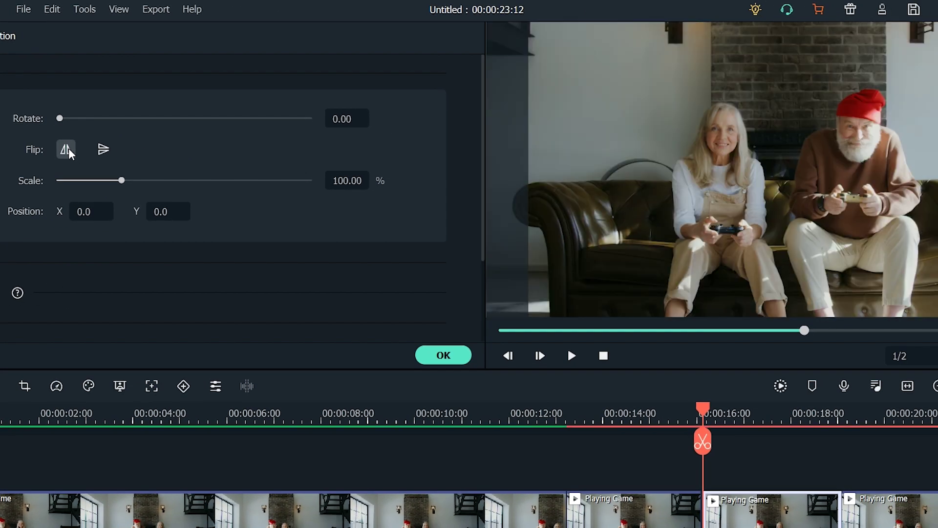
{"action": "left_click", "coordinate": [457, 355]}
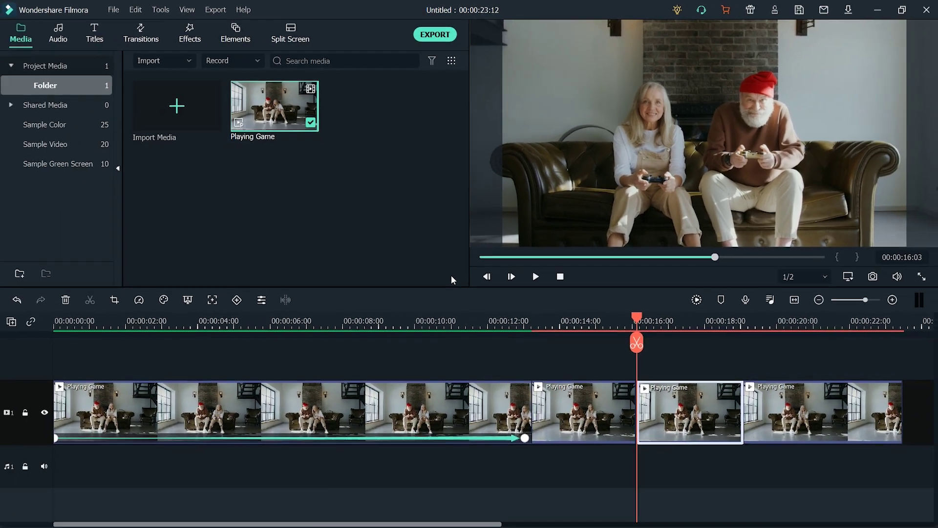
{"action": "left_click", "coordinate": [558, 328]}
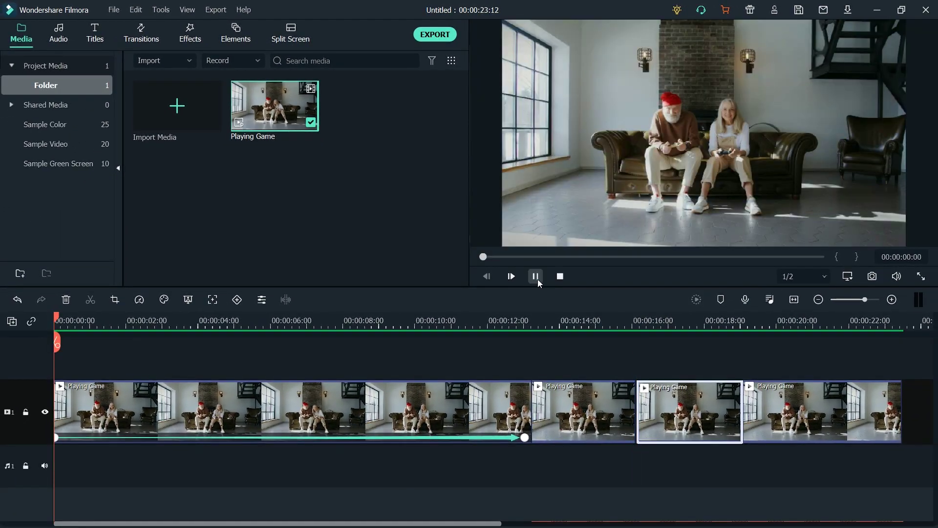